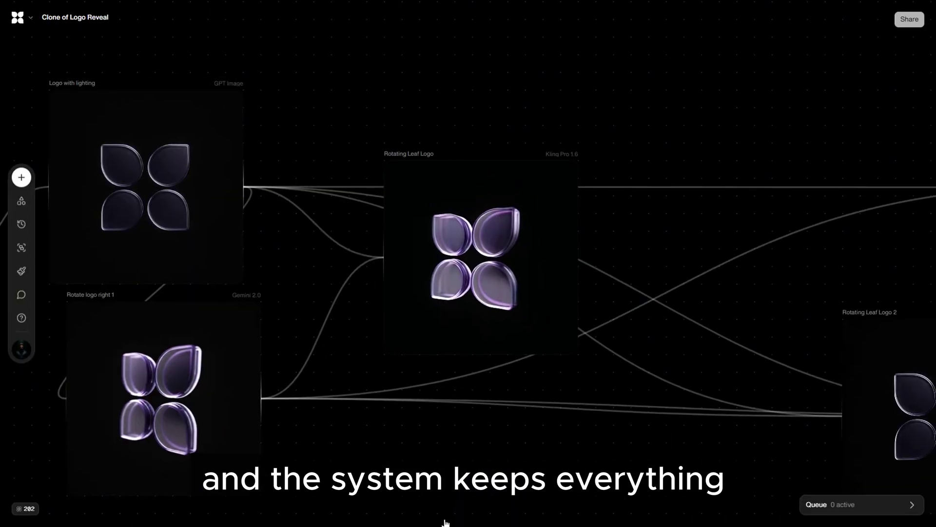
Scroll the example canvases down to the Hollywood character project's astronaut cave and alien nodes.
scroll(463, 315, "down", 3)
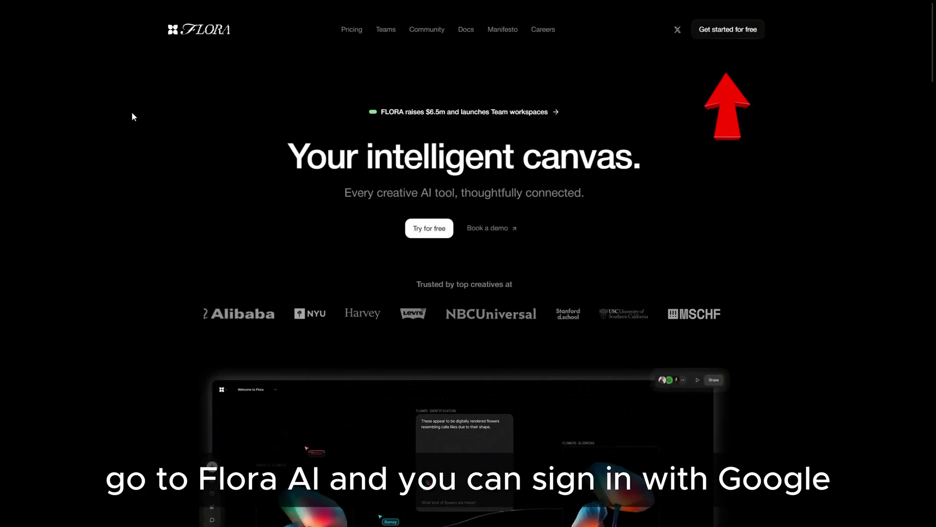
Start a free untitled canvas and add a GPT-4o Mini Text block with the T shortcut.
left_click(745, 36)
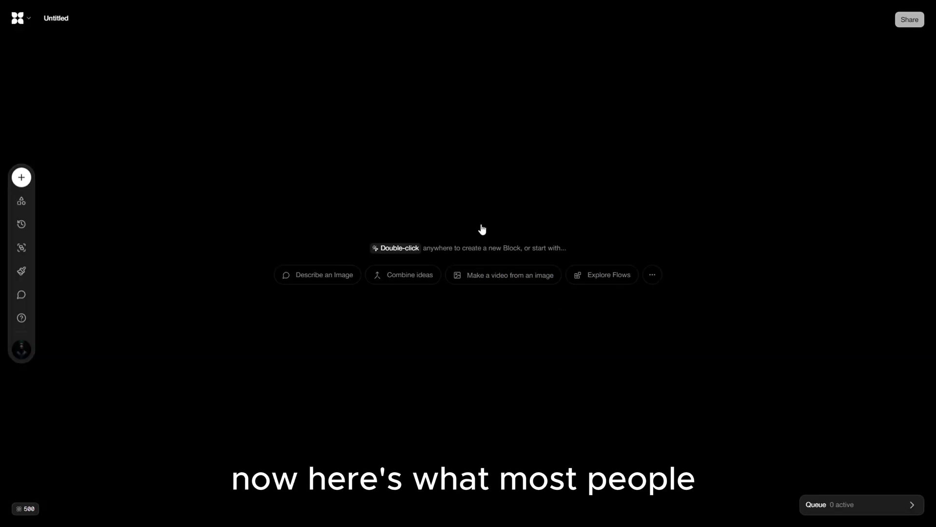
double_click(485, 227)
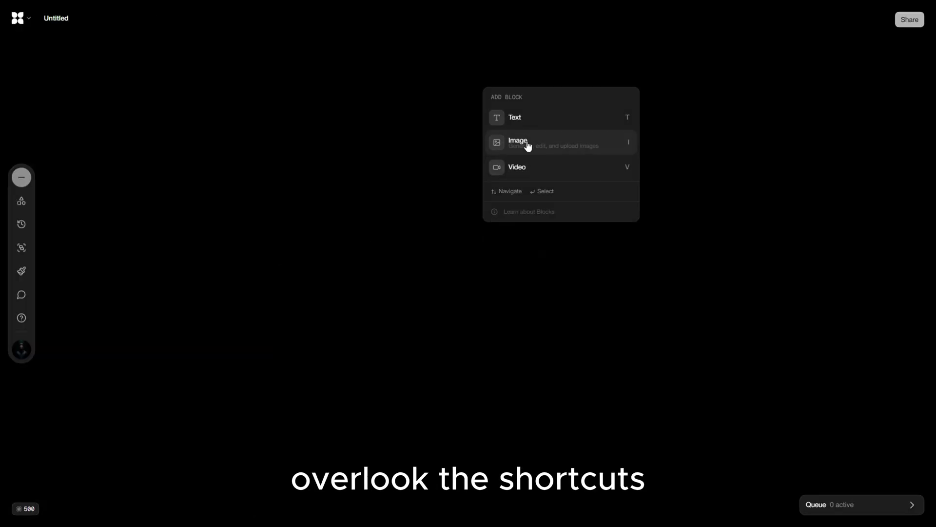
key("t")
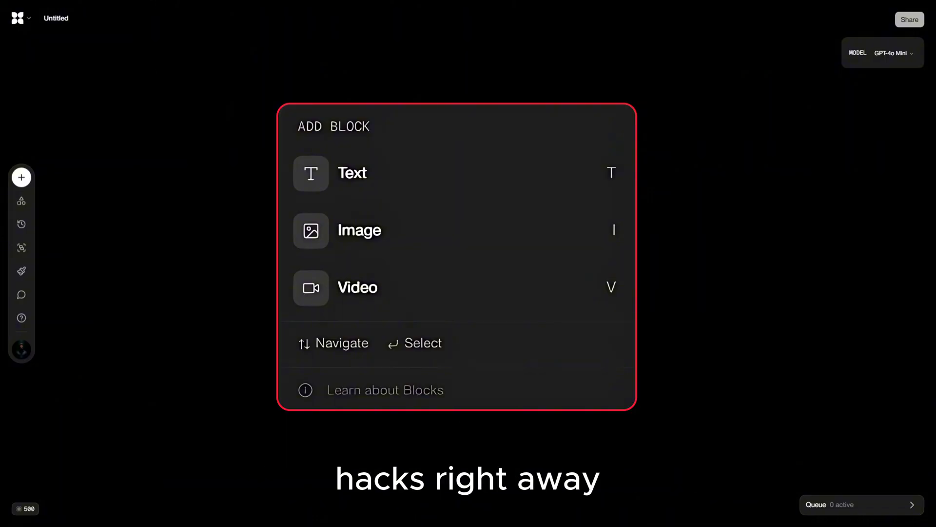
scroll(484, 271, "up", 3)
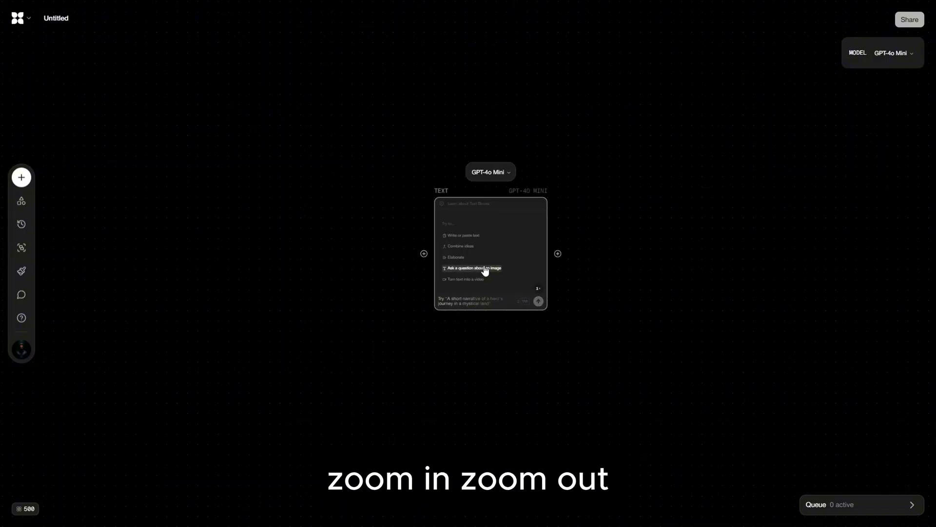
scroll(485, 271, "up", 3)
scroll(485, 271, "down", 8)
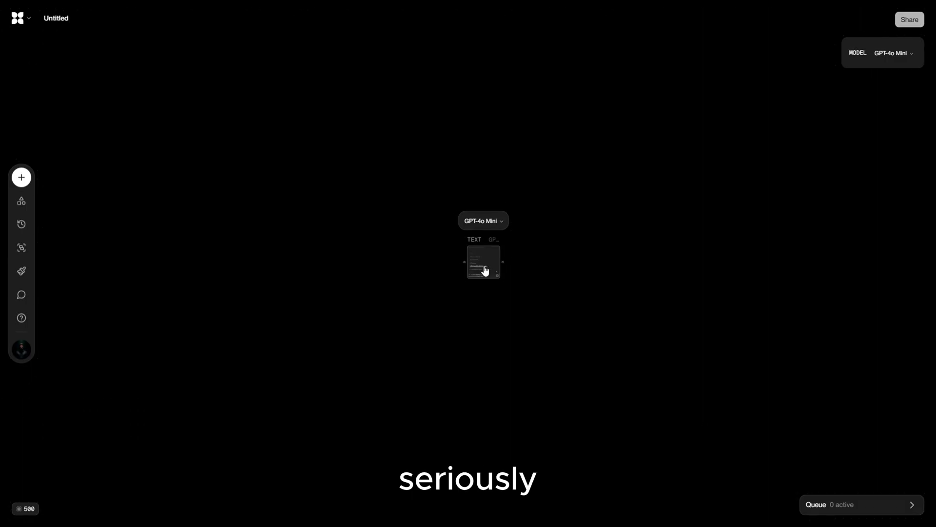
scroll(485, 271, "up", 10)
scroll(485, 272, "down", 10)
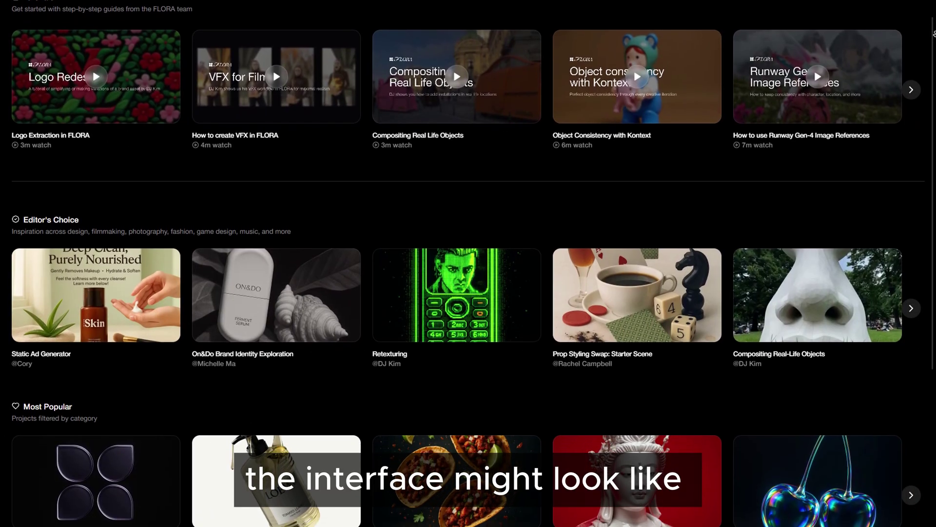
Scroll down through the gallery of guides and Editor's Choice projects.
scroll(469, 263, "down", 1)
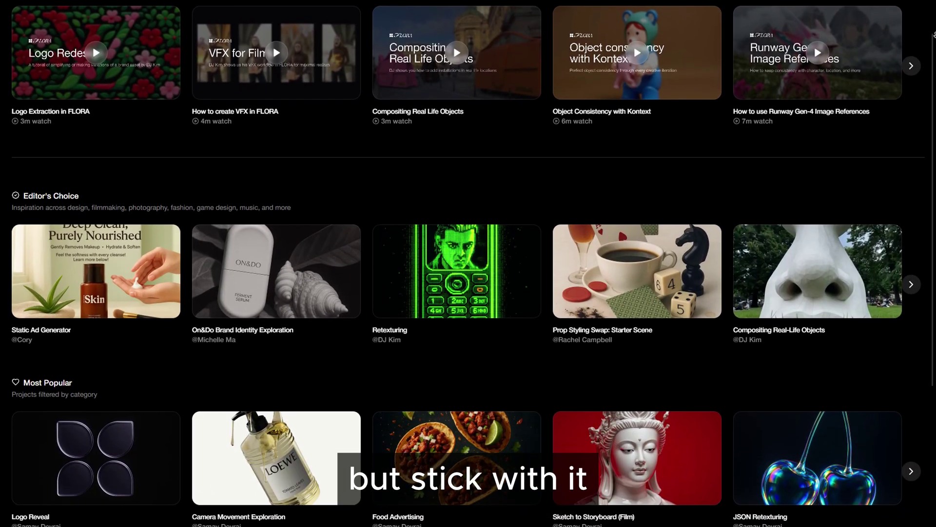
scroll(468, 264, "down", 1)
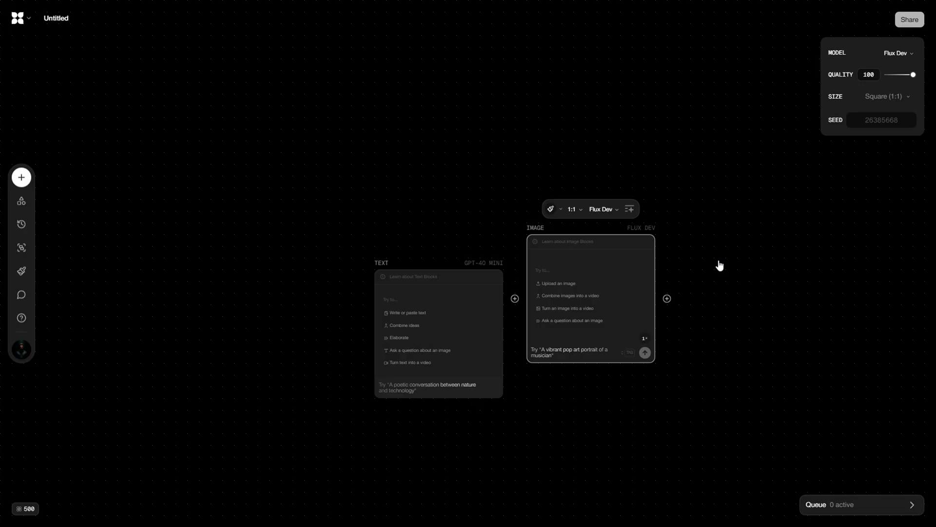
Add a Minimax Video block and move it up to the right.
double_click(738, 255)
left_click(790, 192)
left_click_drag(805, 267, 815, 204)
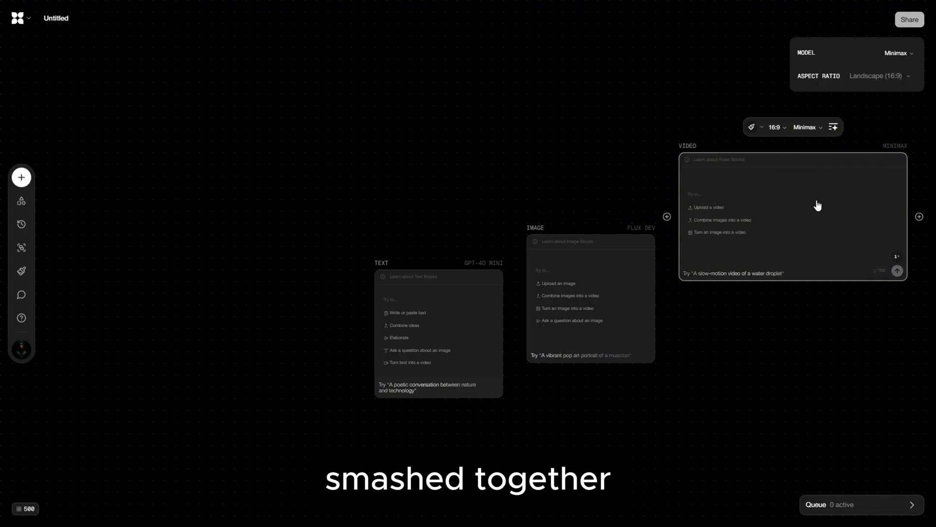
Arrange the Text and Image blocks and wire the Image output into the Video block.
left_click_drag(437, 351, 308, 352)
left_click_drag(633, 313, 587, 430)
left_click_drag(643, 318, 721, 209)
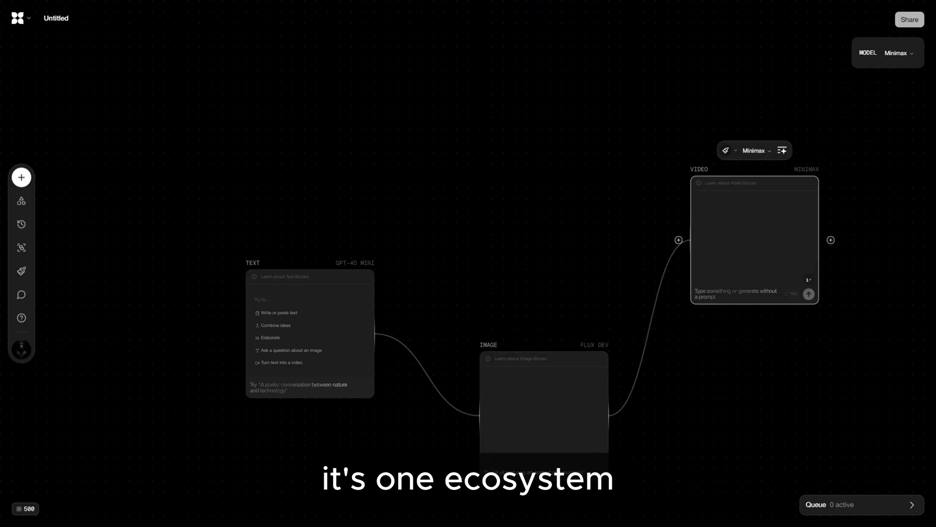
scroll(733, 355, "down", 3)
scroll(769, 345, "down", 3)
scroll(769, 345, "up", 3)
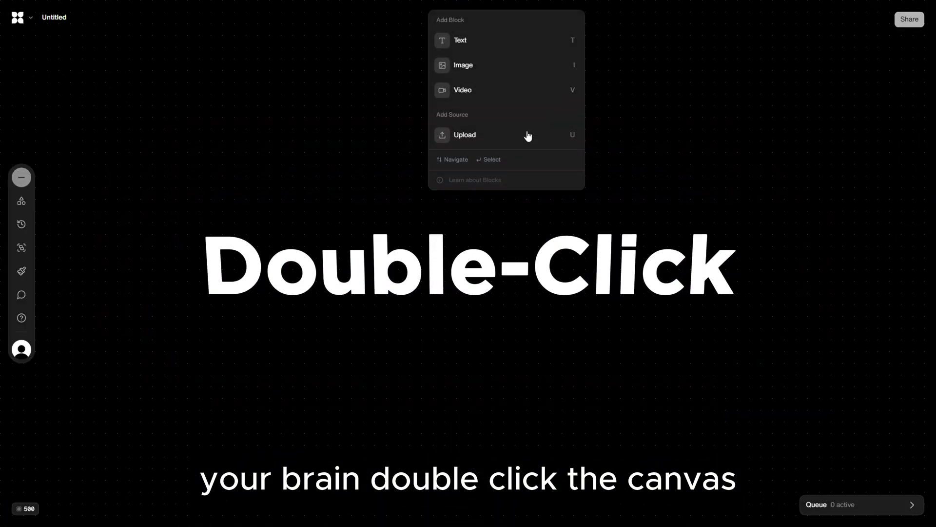
Add a text block with the pasted fluffy orange cat desk prompt and generate its detailed description.
left_click(506, 46)
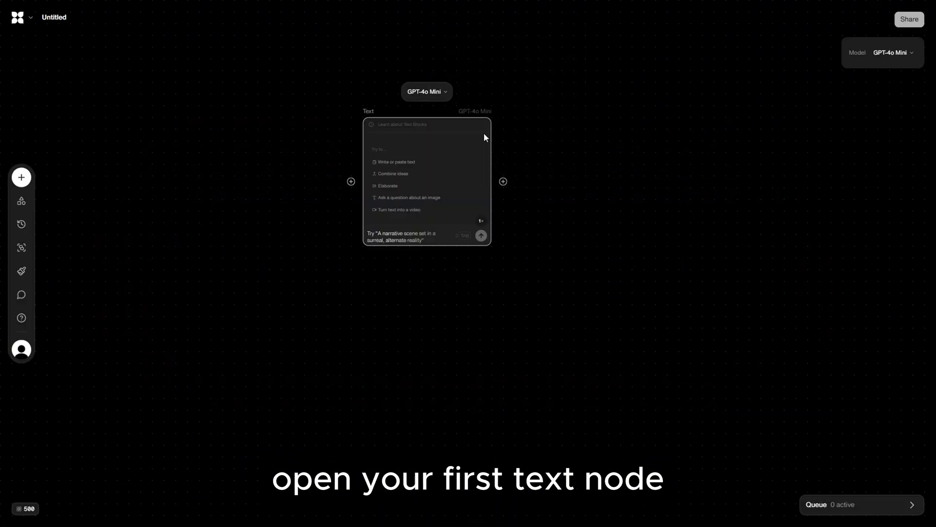
left_click(423, 142)
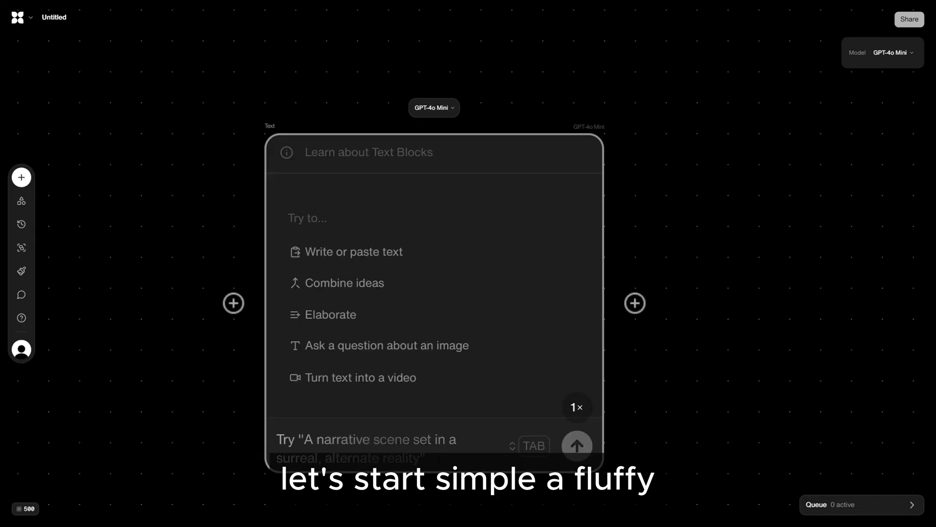
type("A fluffy orange cat sitting on a wooden desk next to a laptop")
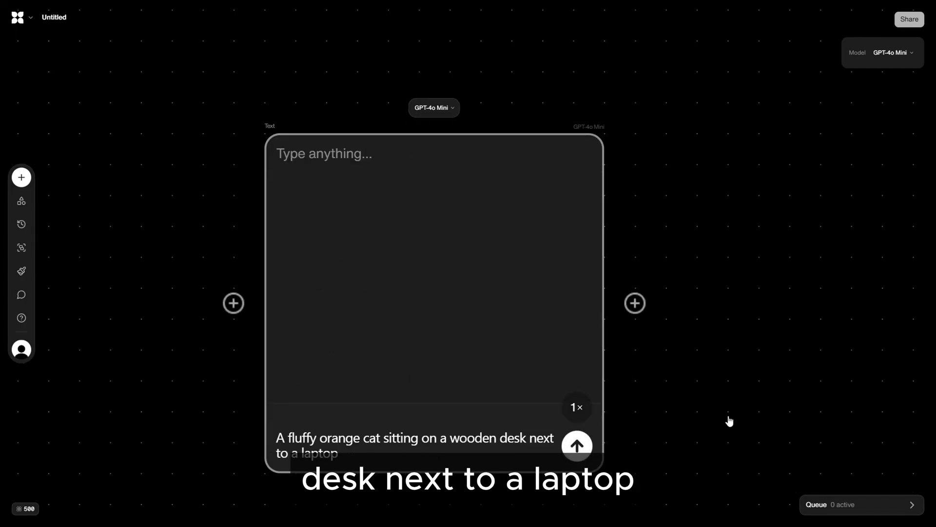
left_click(578, 448)
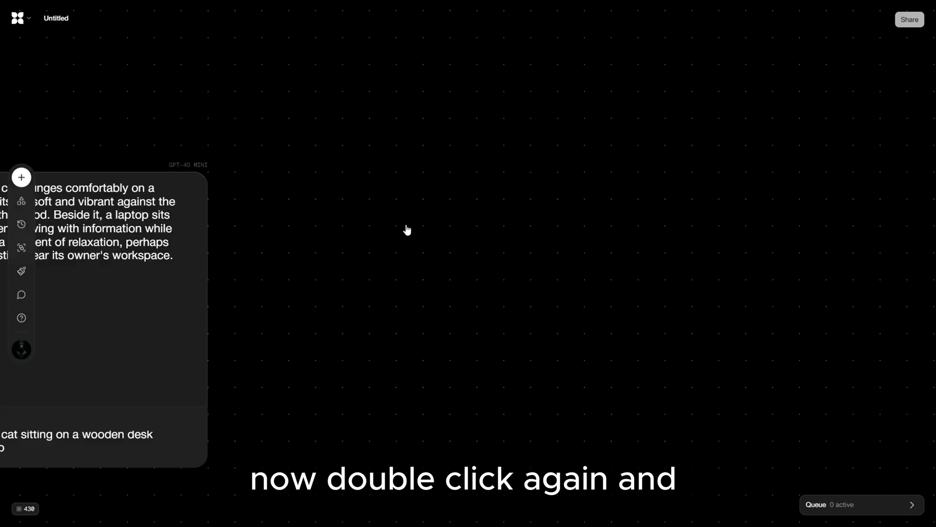
double_click(407, 230)
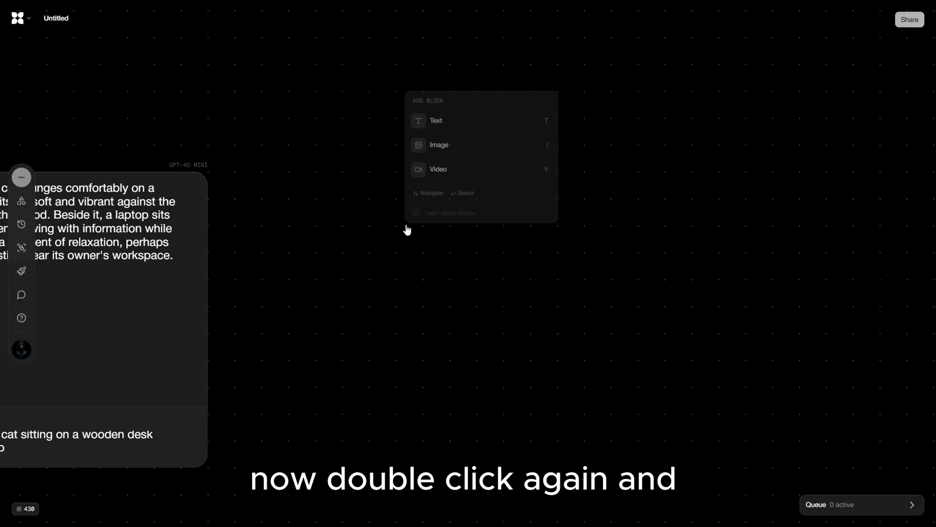
Add an Image block and review its style, aspect ratio and model options.
left_click(437, 153)
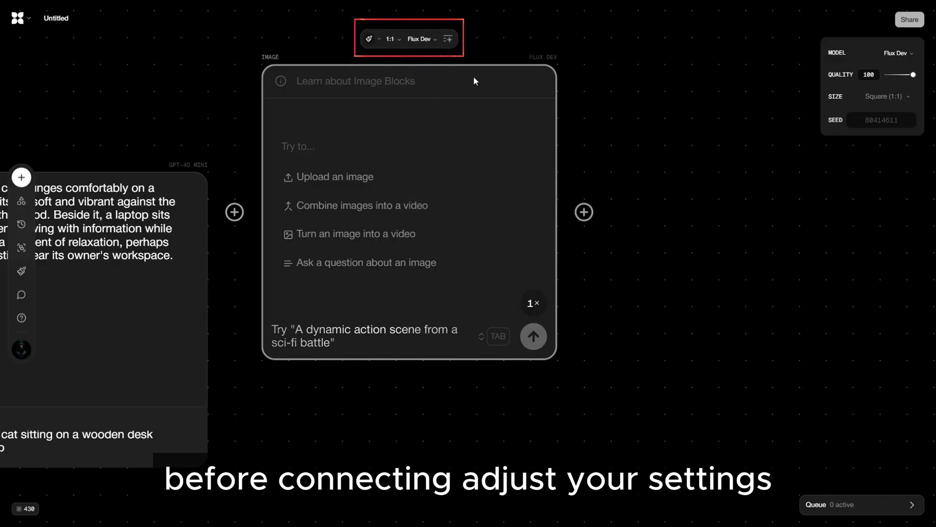
left_click_drag(485, 86, 488, 137)
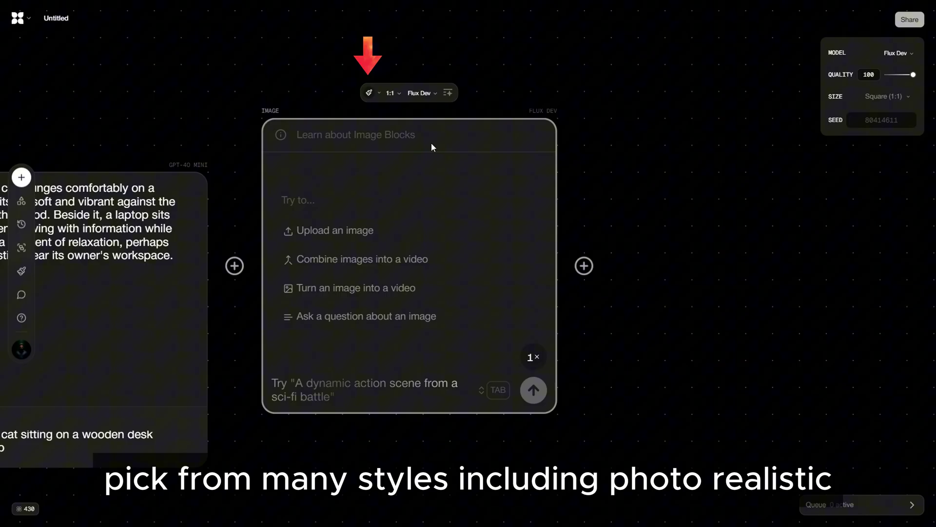
left_click(369, 93)
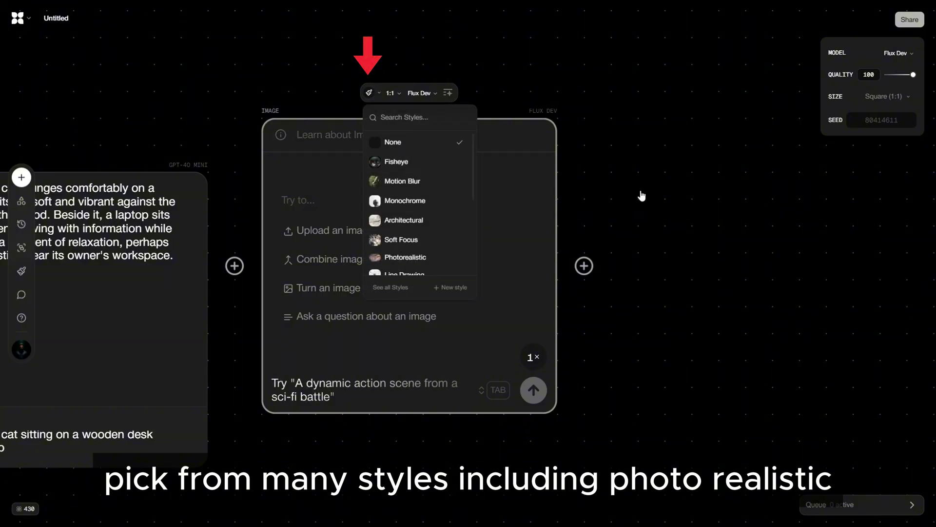
scroll(475, 215, "down", 3)
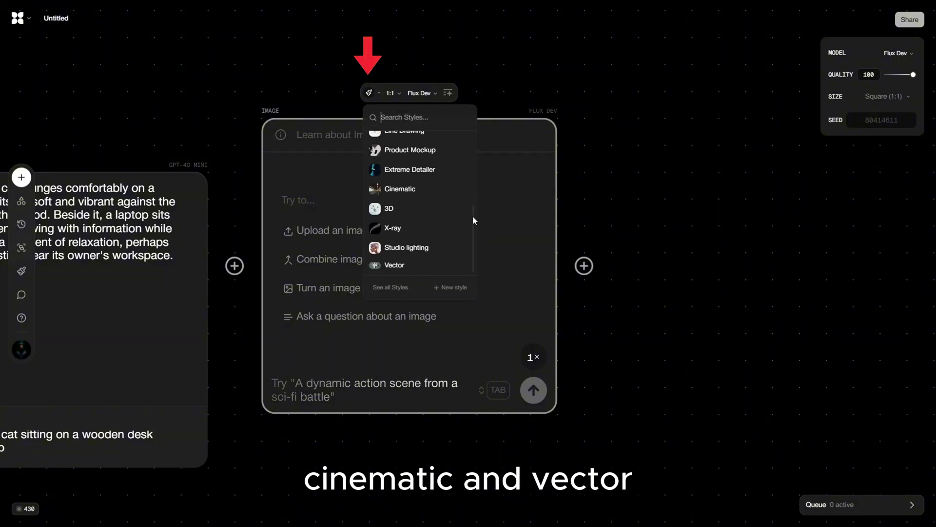
left_click(391, 93)
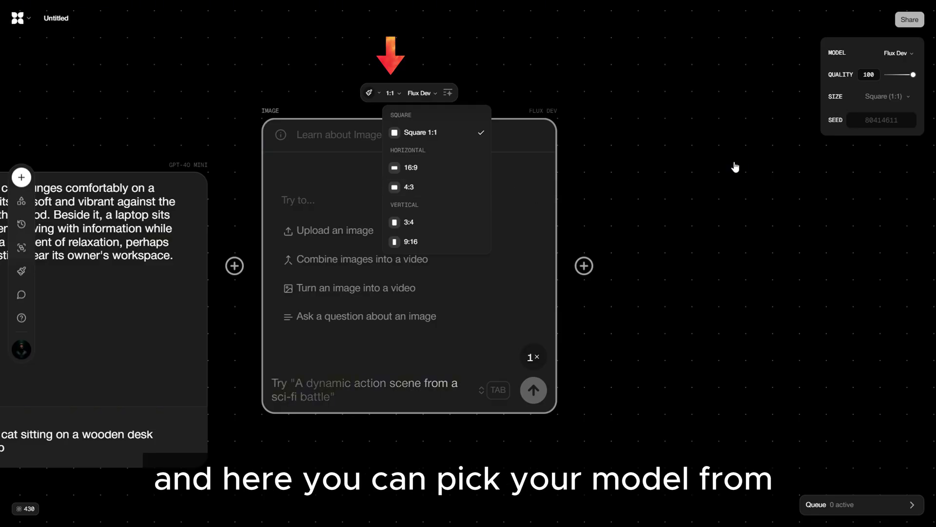
left_click(437, 95)
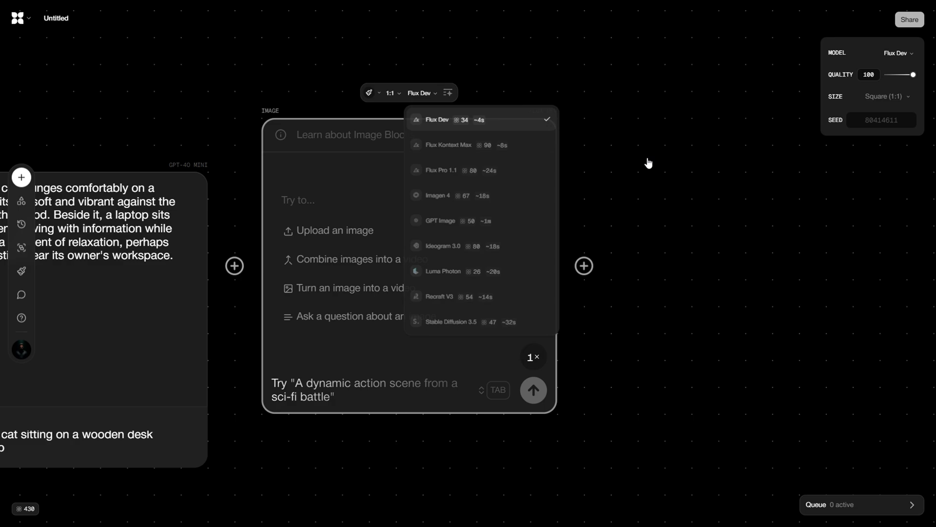
left_click(777, 196)
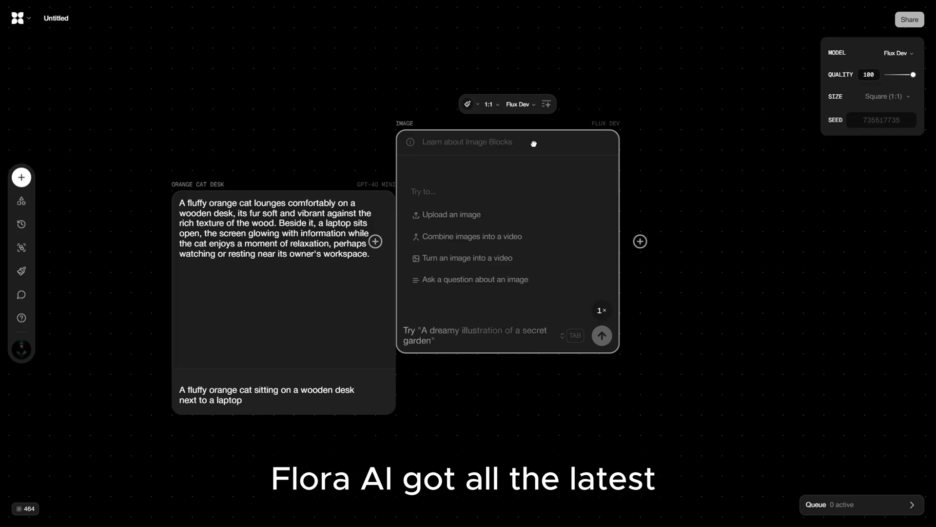
Place the Image block right of the Orange Cat Desk text, keeping Flux Dev as model.
left_click_drag(534, 144, 615, 204)
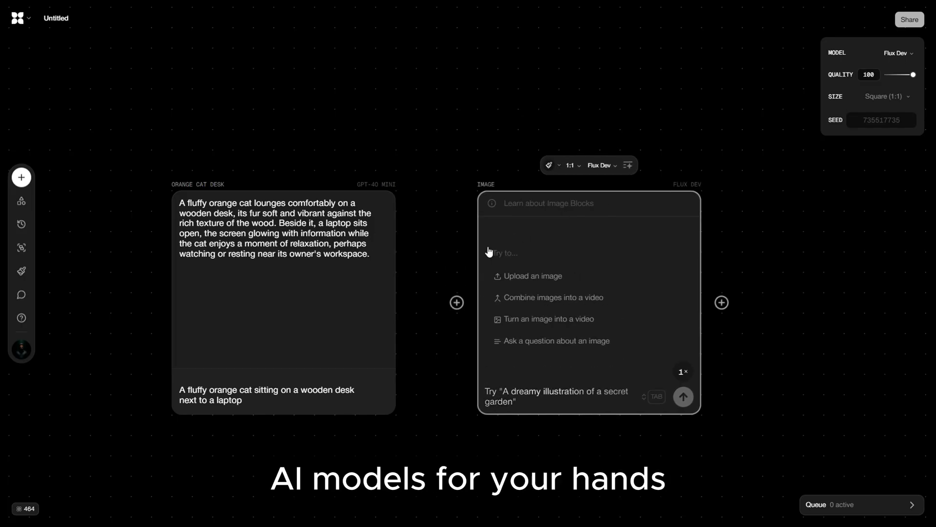
mouse_move(412, 297)
left_click(604, 169)
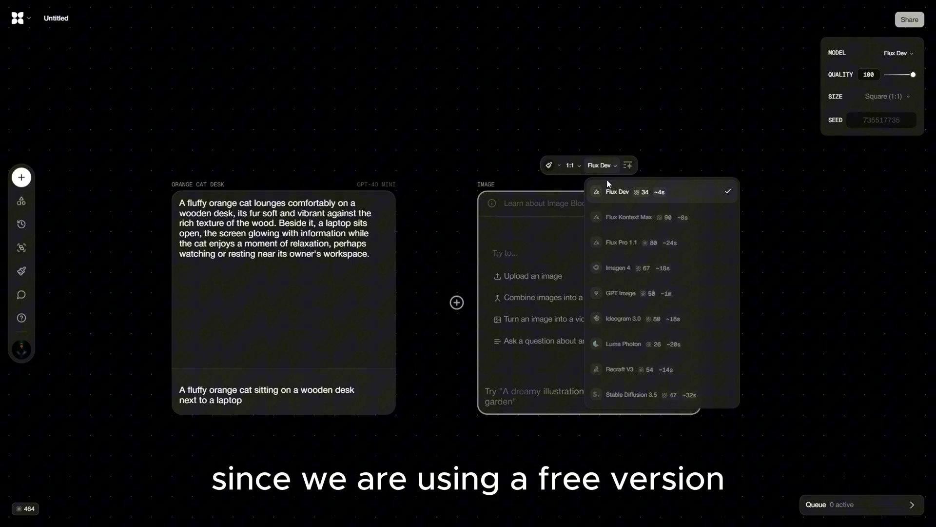
left_click(615, 195)
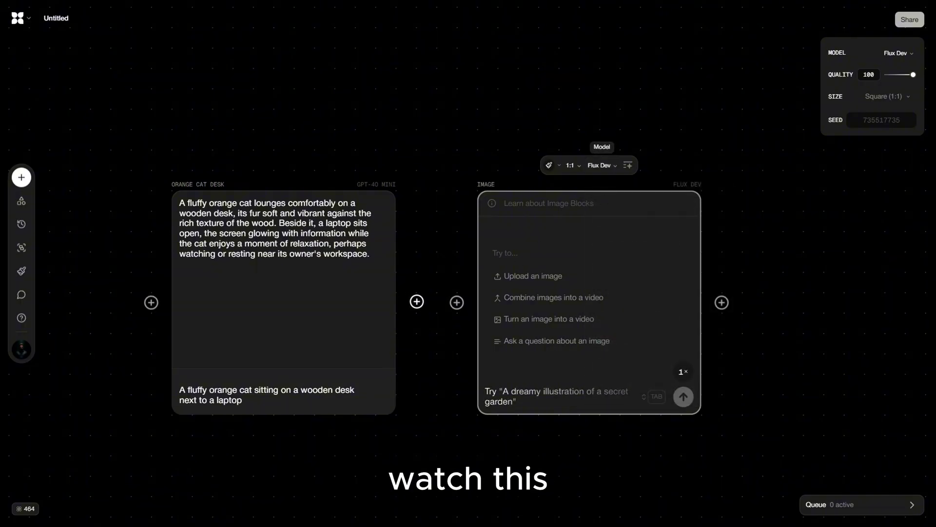
Link the orange cat text into the Image block and move that block up and left.
left_click_drag(462, 312, 546, 263)
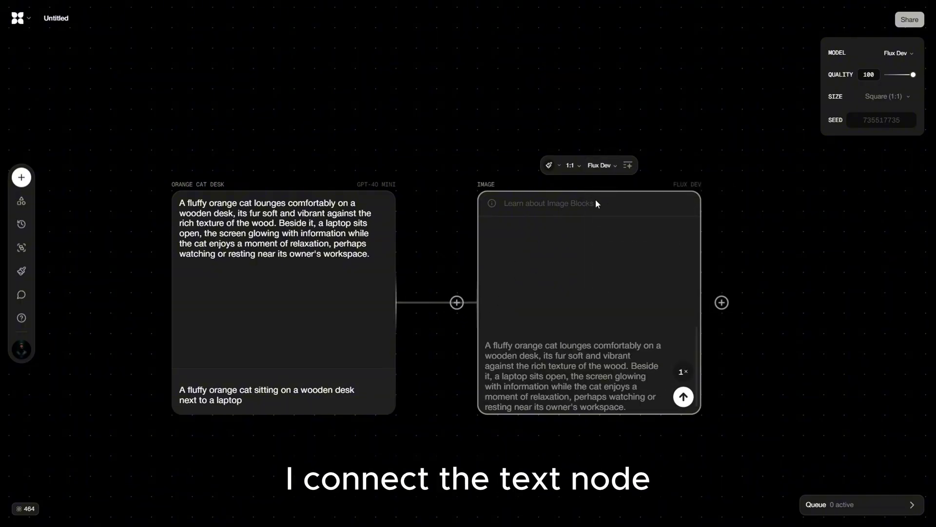
left_click_drag(658, 214, 642, 115)
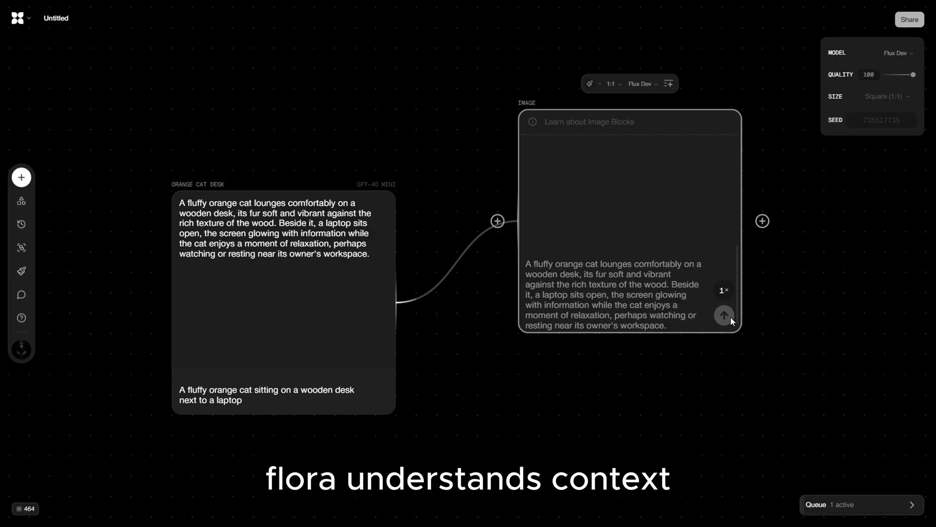
scroll(723, 320, "up", 1)
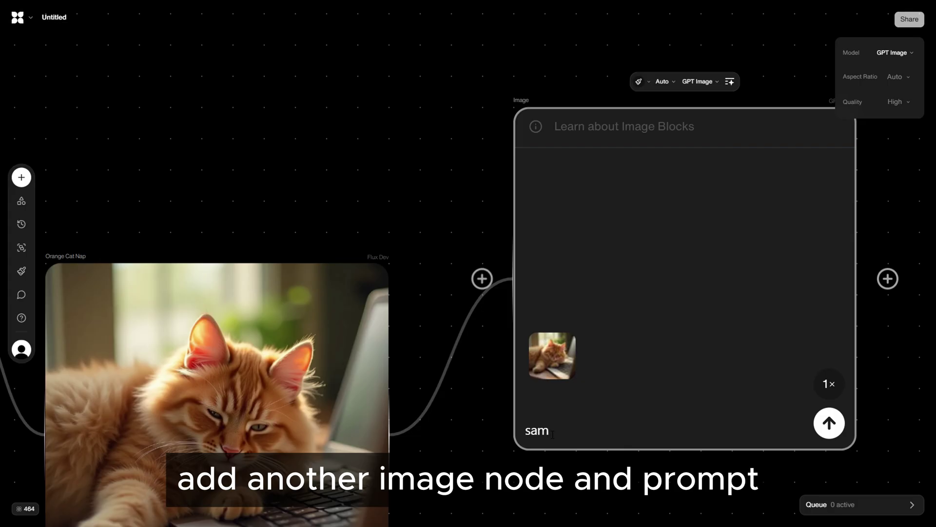
Prompt the GPT Image block with 'same cat, but sleeping' to create the Sleeping cat image.
type("e c")
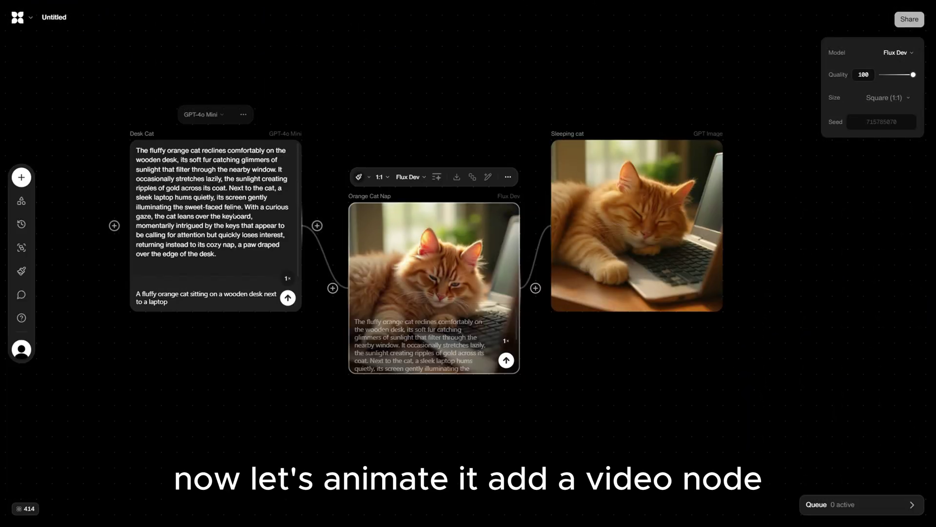
Pull a connection from the Sleeping cat image and make it a Video block.
scroll(234, 213, "up", 2)
scroll(234, 213, "down", 5)
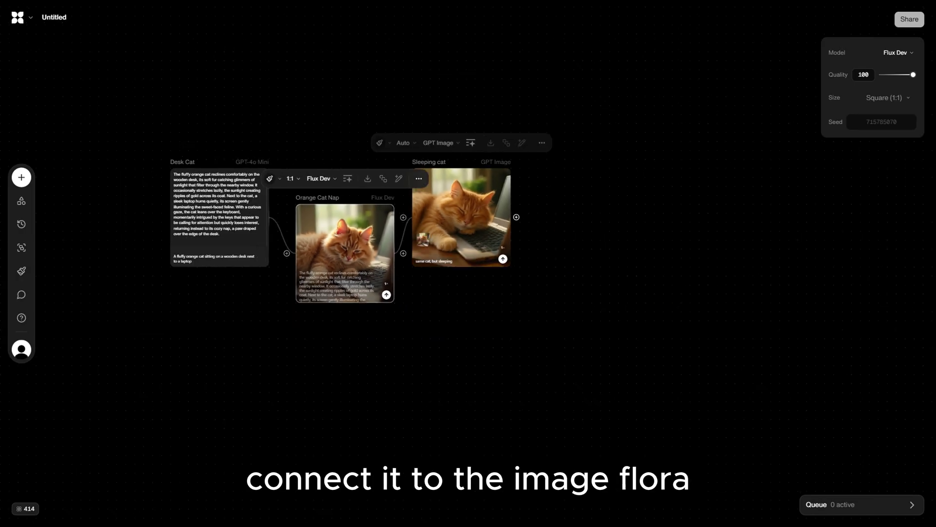
left_click_drag(571, 257, 571, 257)
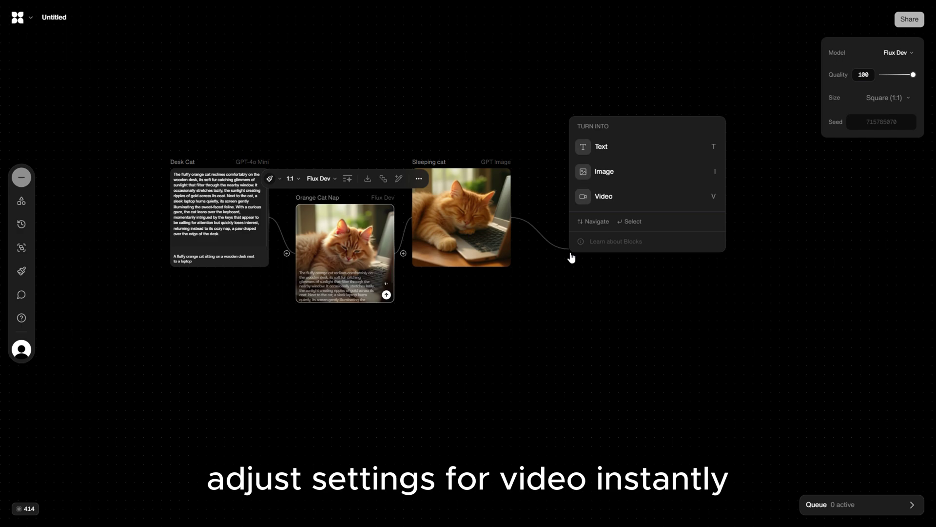
key("v")
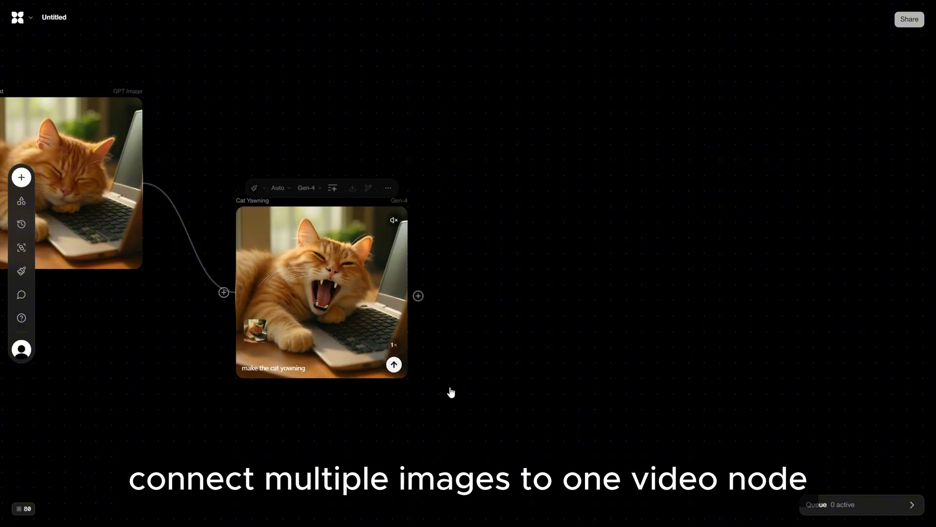
Branch three video nodes off the Cat Yawning video.
left_click_drag(422, 300, 512, 205)
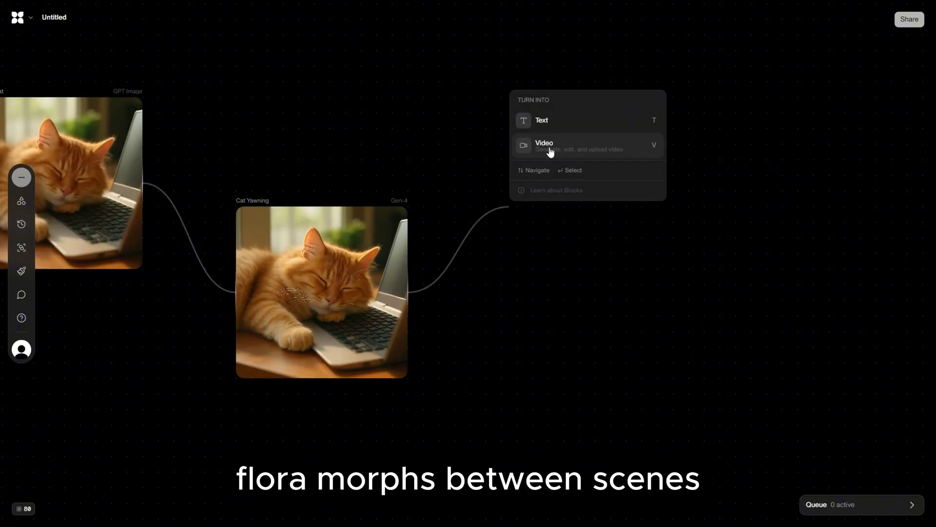
left_click(548, 144)
left_click_drag(501, 404, 504, 400)
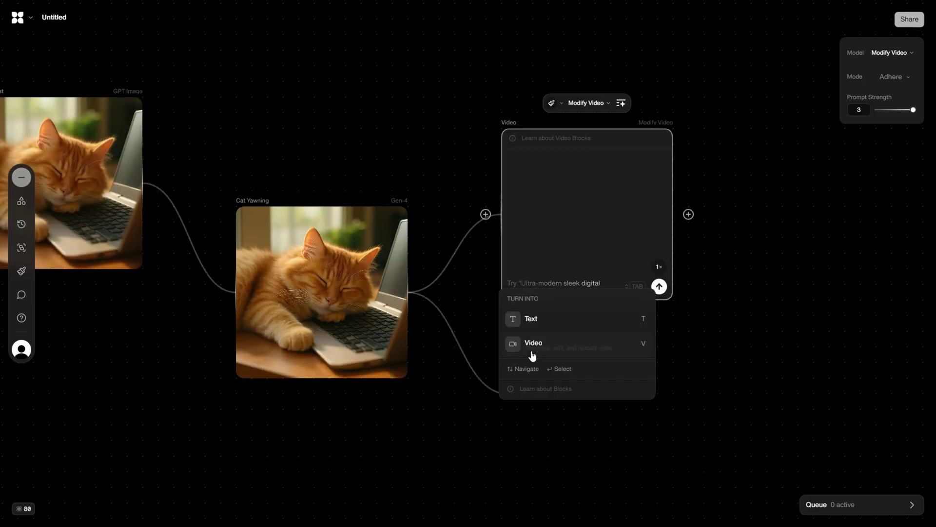
left_click(534, 349)
left_click_drag(411, 190, 497, 461)
left_click(560, 418)
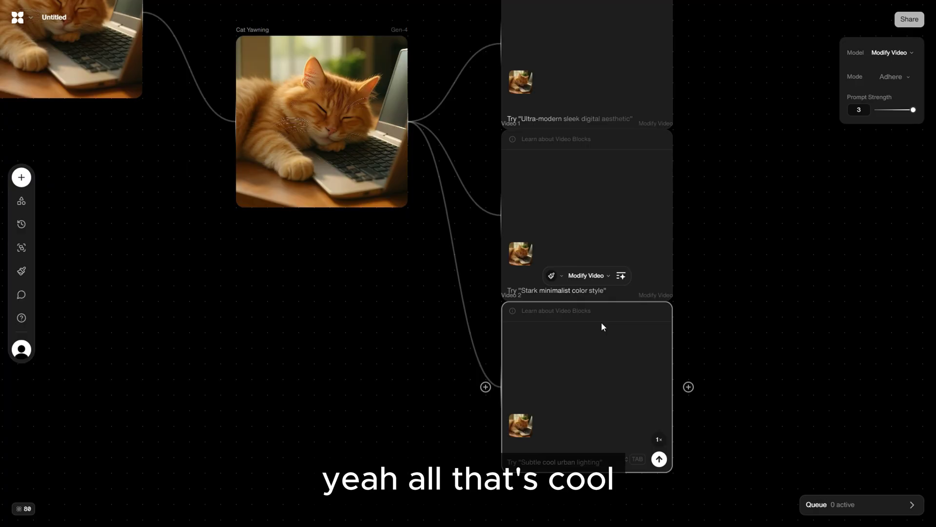
Spread the Video, Video 1 and Video 2 nodes apart on the canvas.
left_click_drag(569, 150, 763, 166)
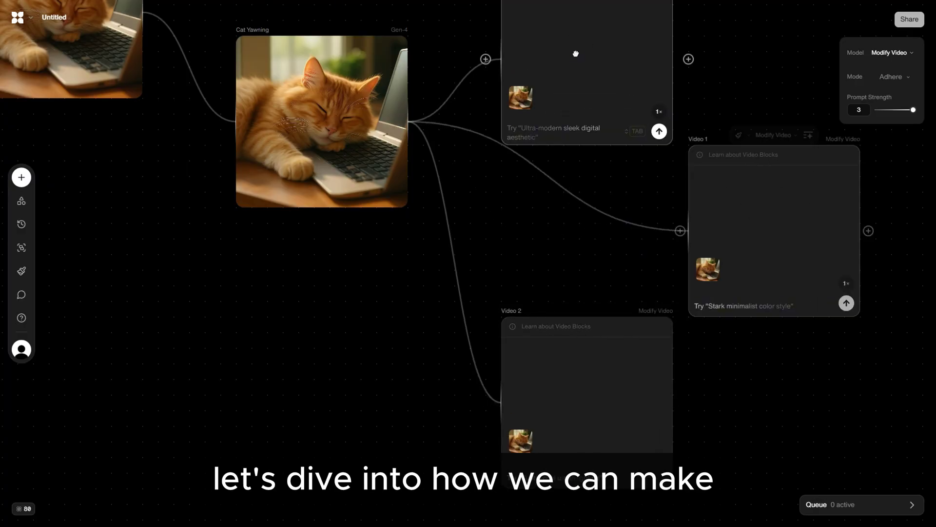
left_click_drag(576, 54, 557, 105)
left_click_drag(572, 365, 542, 334)
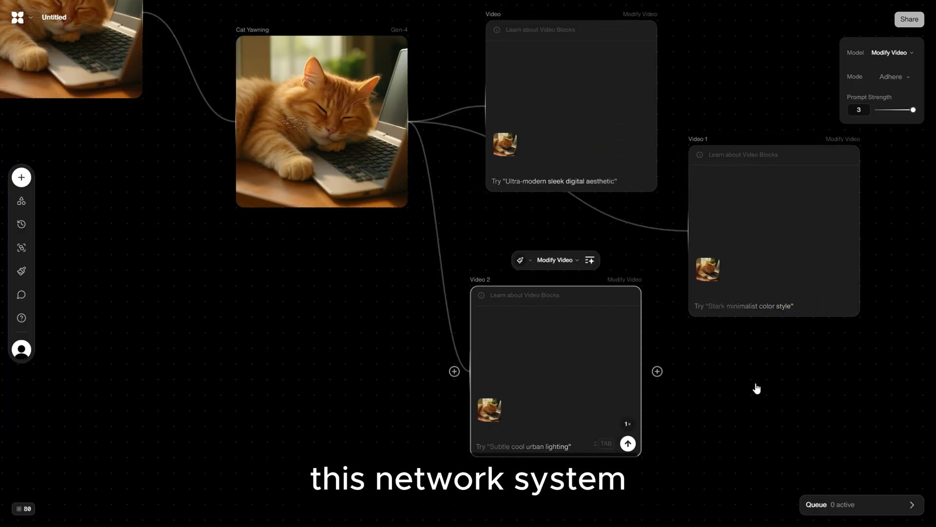
scroll(757, 388, "up", 2)
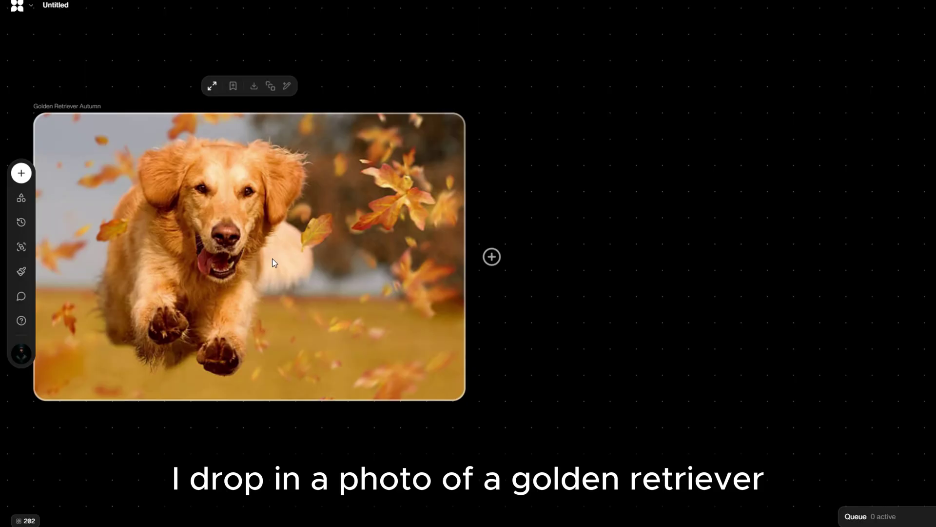
Add a Text node from the dog photo asking 'Give me the reverse prompt for this image', then reposition it.
left_click_drag(562, 198, 563, 199)
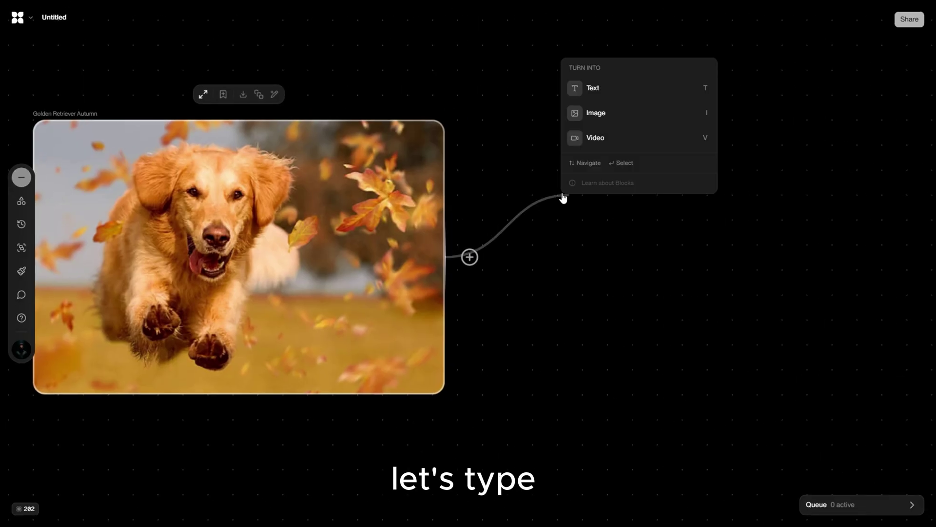
left_click(596, 93)
type("Give me the reverse prompt for this image")
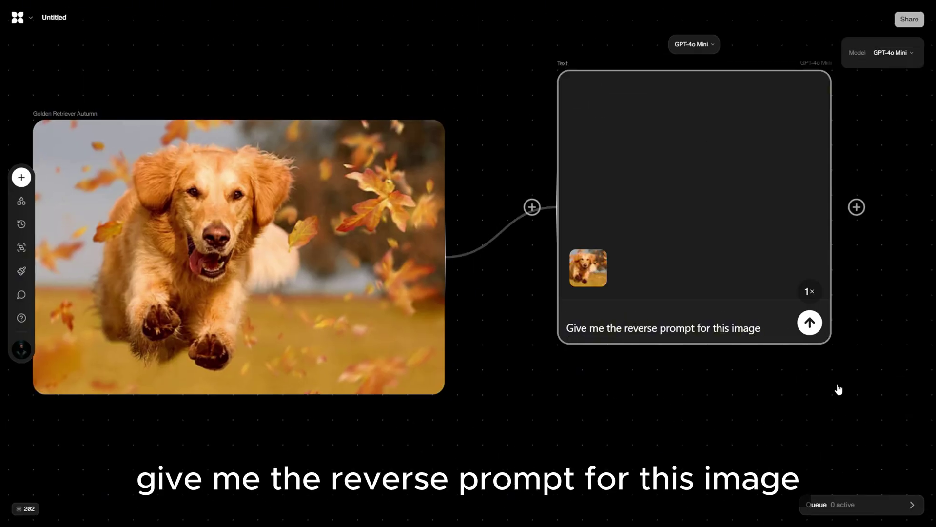
left_click(810, 324)
left_click_drag(723, 250, 676, 276)
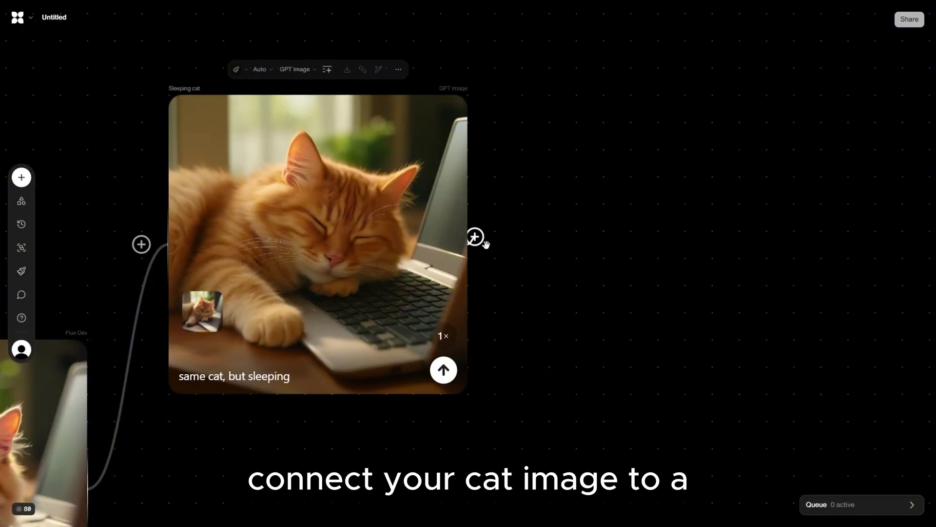
Branch a Text node off the Sleeping cat image and generate 'Write a funny caption for this cat'.
left_click_drag(475, 238, 574, 183)
key("t")
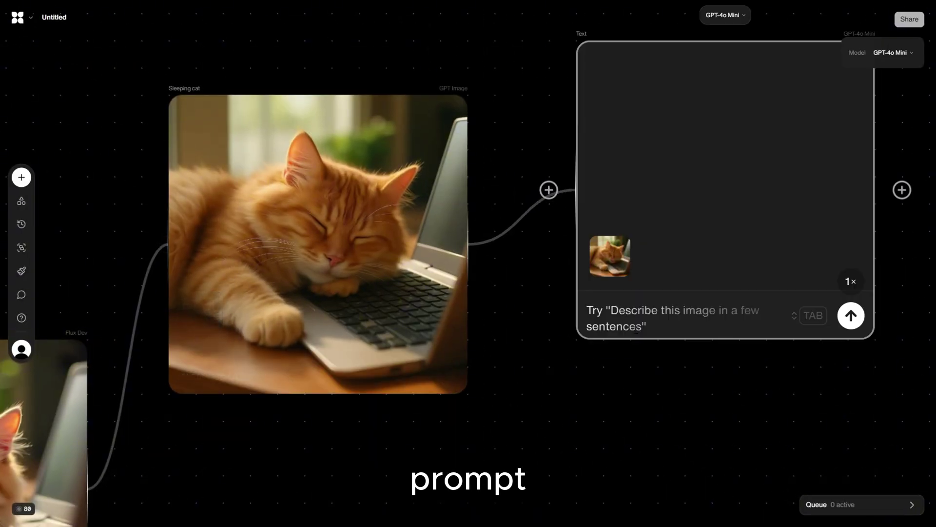
left_click(857, 317)
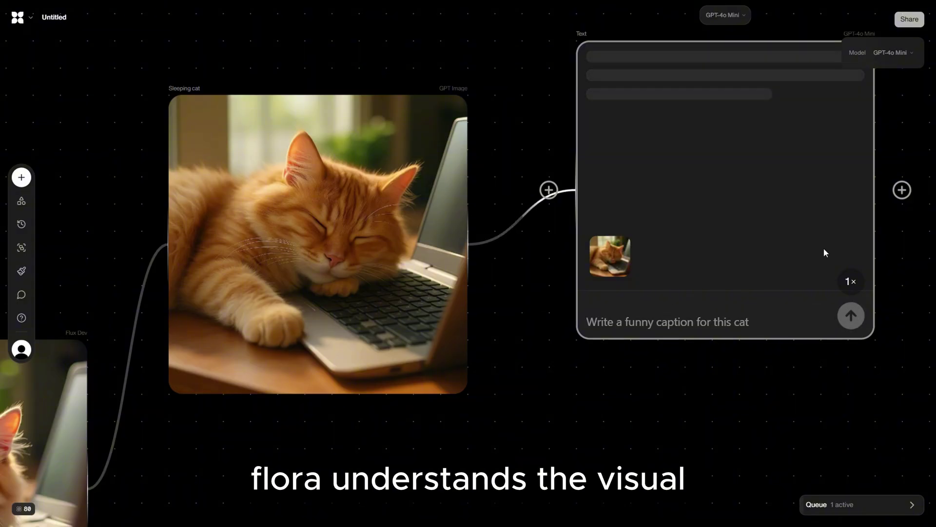
scroll(824, 248, "down", 3)
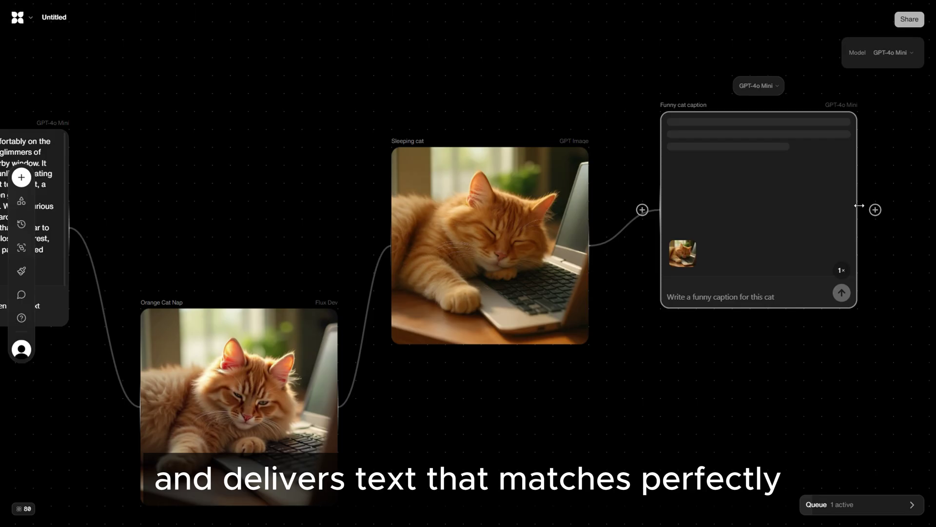
scroll(927, 203, "up", 1)
scroll(929, 244, "up", 3)
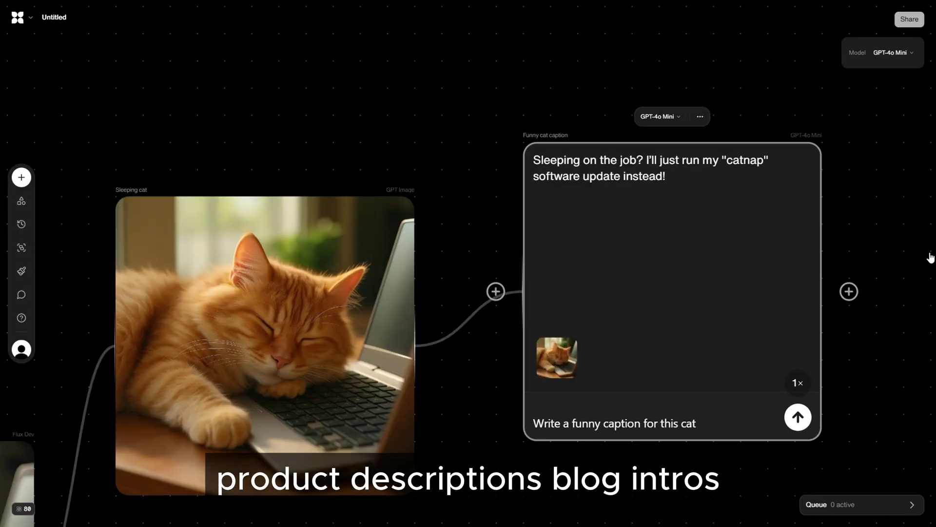
scroll(930, 257, "up", 2)
scroll(930, 257, "down", 2)
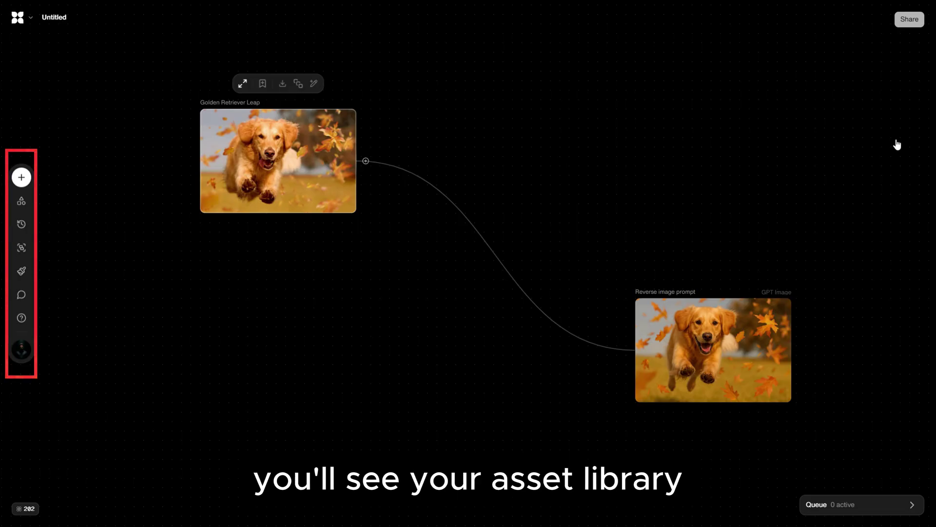
Browse the Assets, History, Groups, Styles and Comment panels, then open the logo menu.
left_click(21, 201)
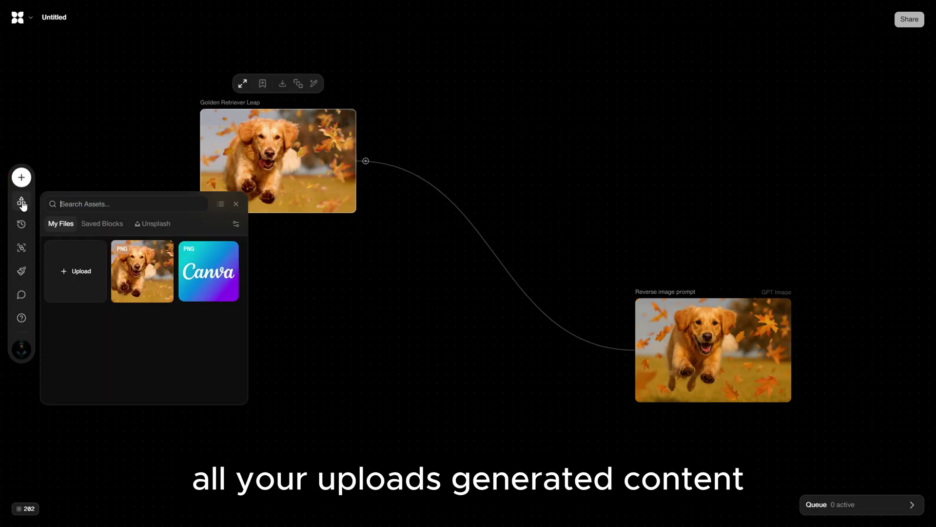
left_click(22, 224)
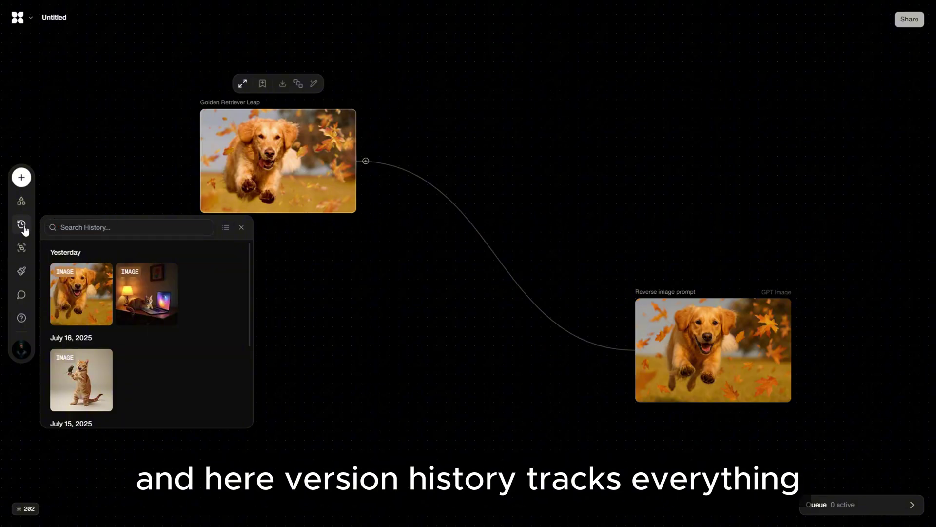
left_click(22, 247)
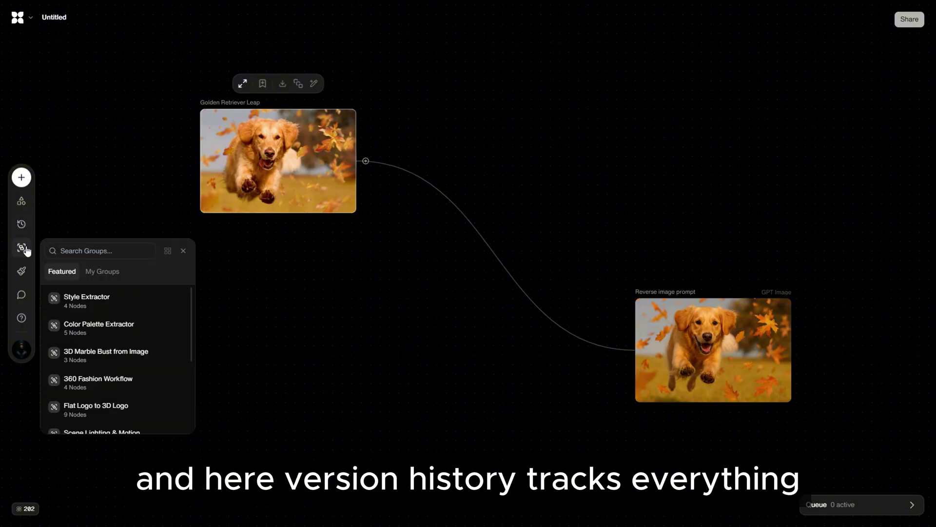
left_click(22, 271)
left_click(22, 295)
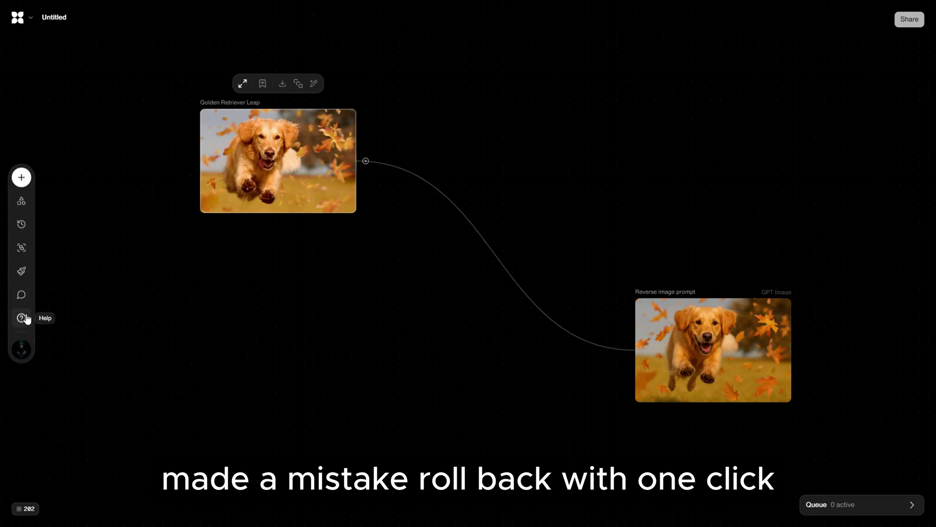
left_click(18, 18)
Choose Back to home, then open the Community page of shared projects.
left_click(29, 38)
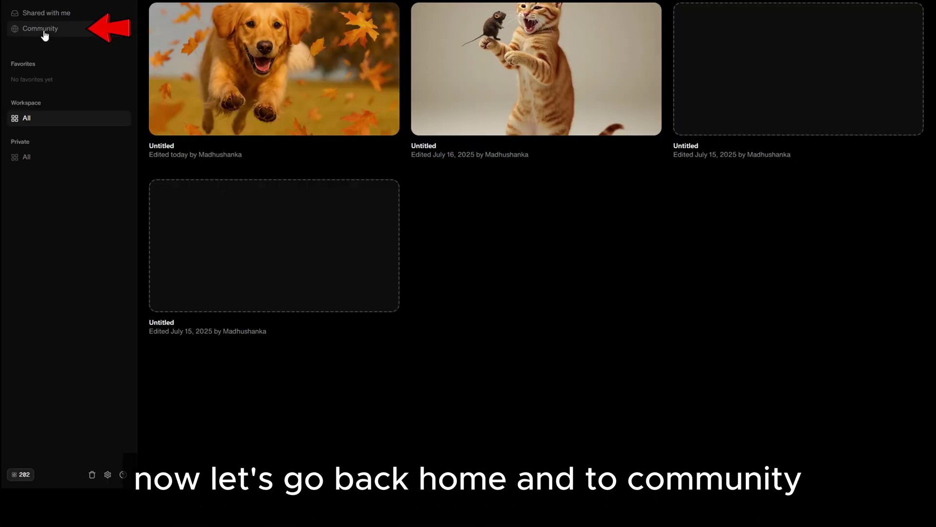
left_click(43, 31)
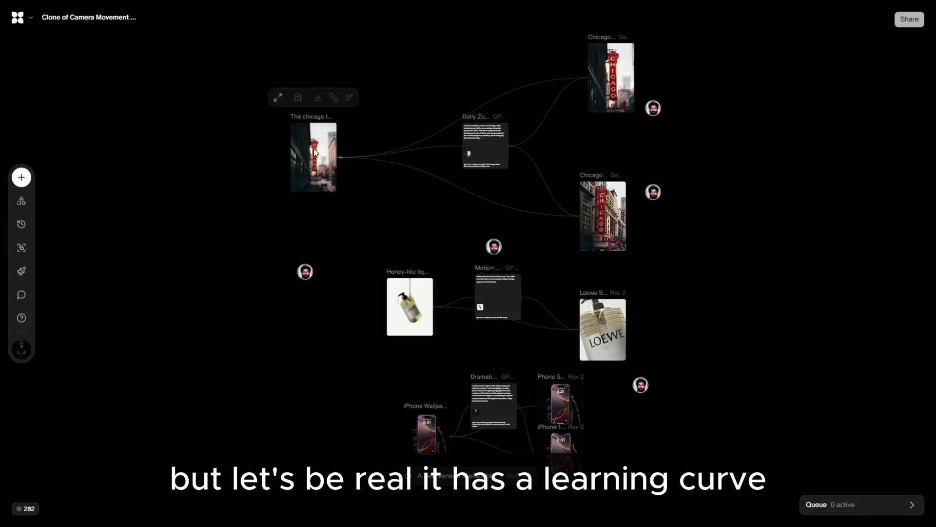
Inspect the honey and Loewe Soap Honey nodes, then drag the iPhone 14 Pro node down-right.
left_click(371, 295)
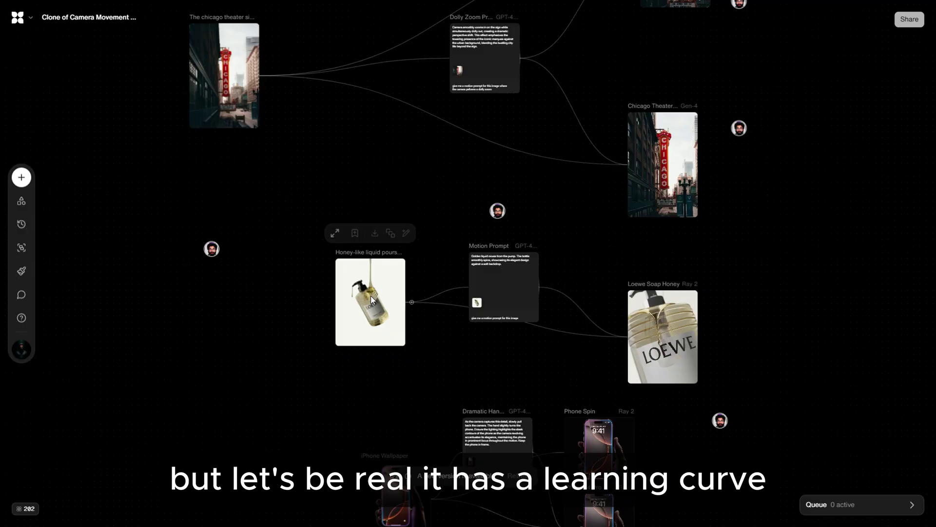
left_click(593, 326)
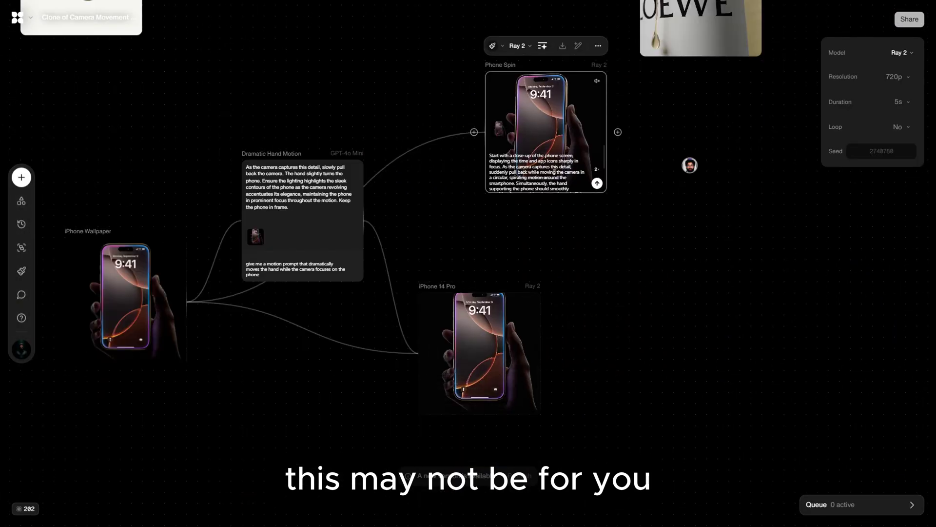
left_click_drag(490, 385, 631, 422)
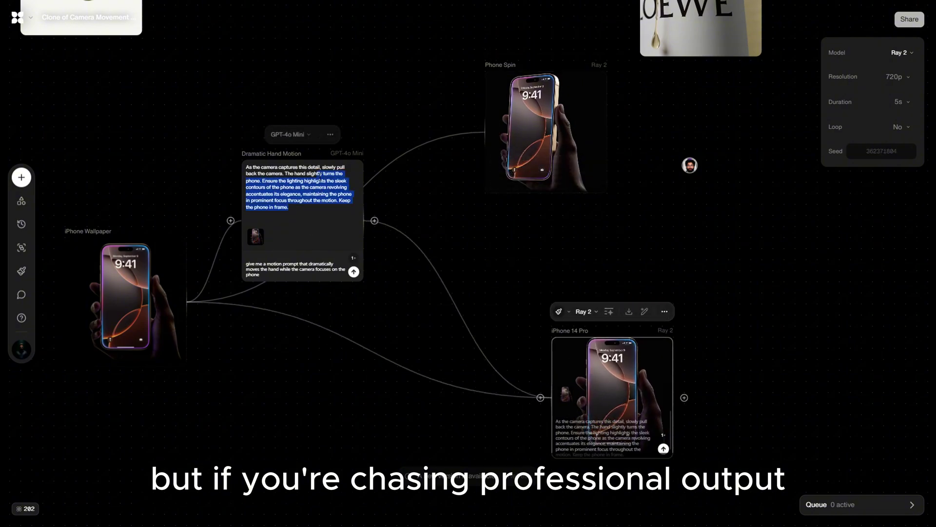